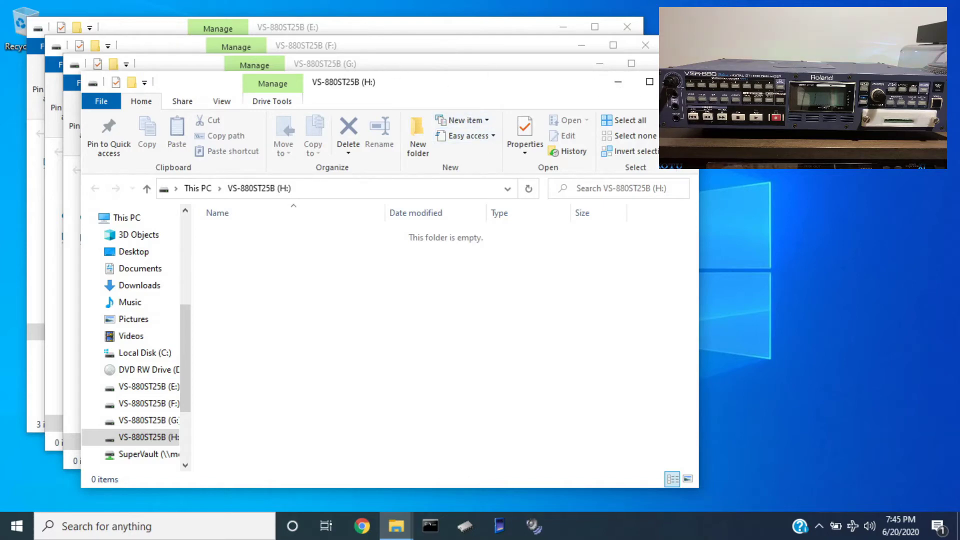
# Step: Close the four open VS-880ST25B drive windows, H: through E:
pyautogui.click(679, 82)
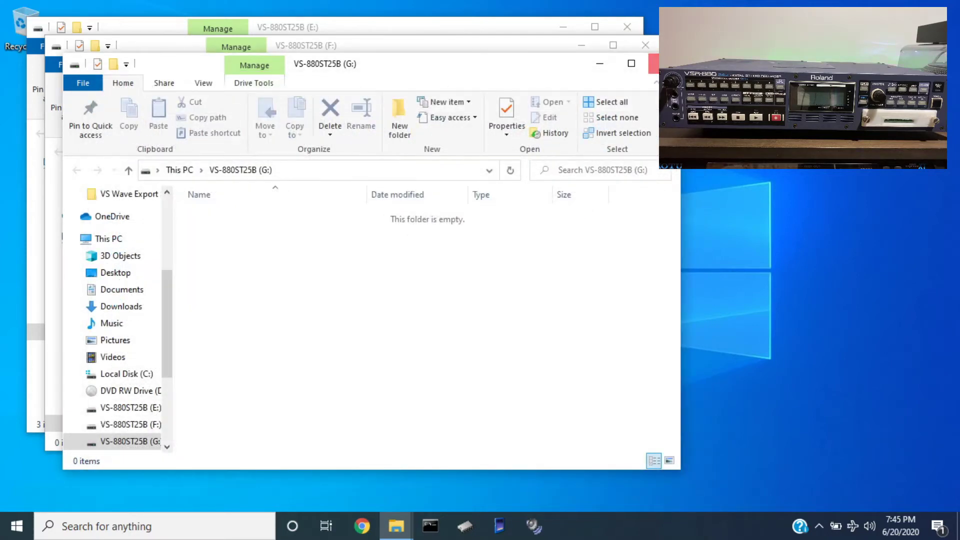
pyautogui.click(660, 63)
pyautogui.click(642, 46)
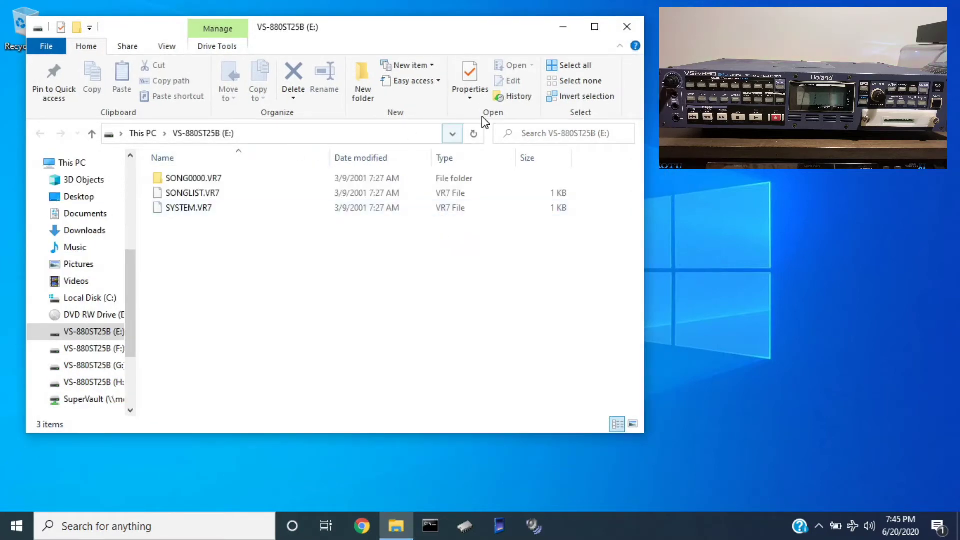
pyautogui.click(629, 27)
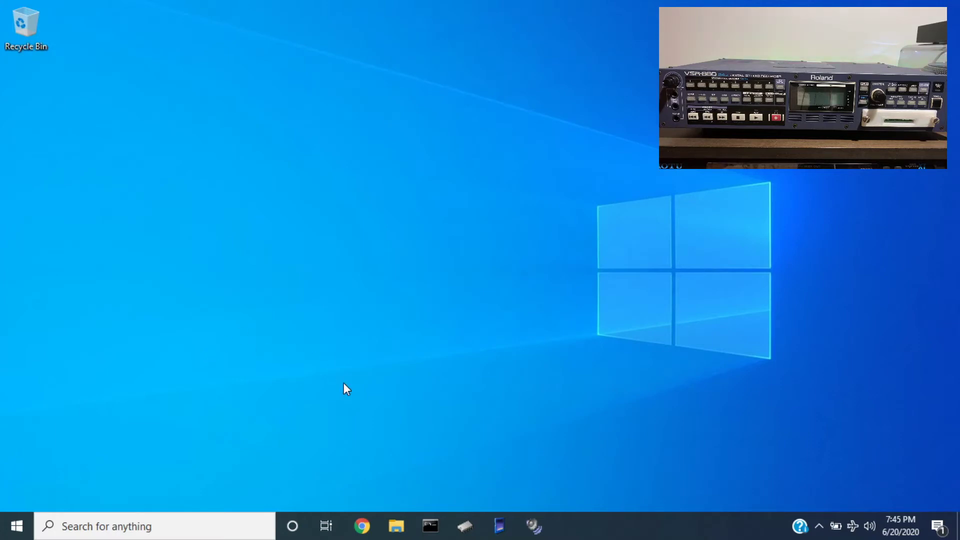
# Step: Open the VS Wave Export Software folder inside C:\Tools in File Explorer
pyautogui.click(397, 527)
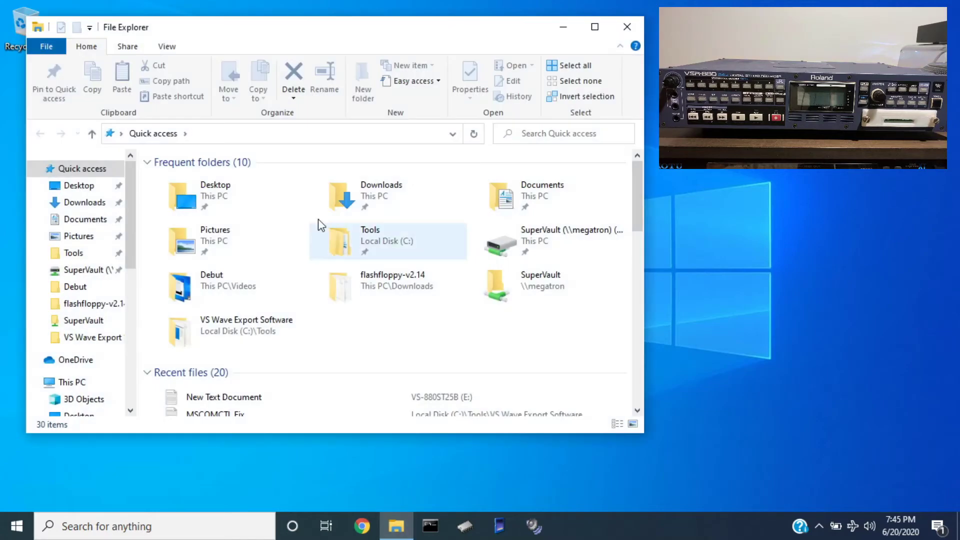
pyautogui.click(86, 254)
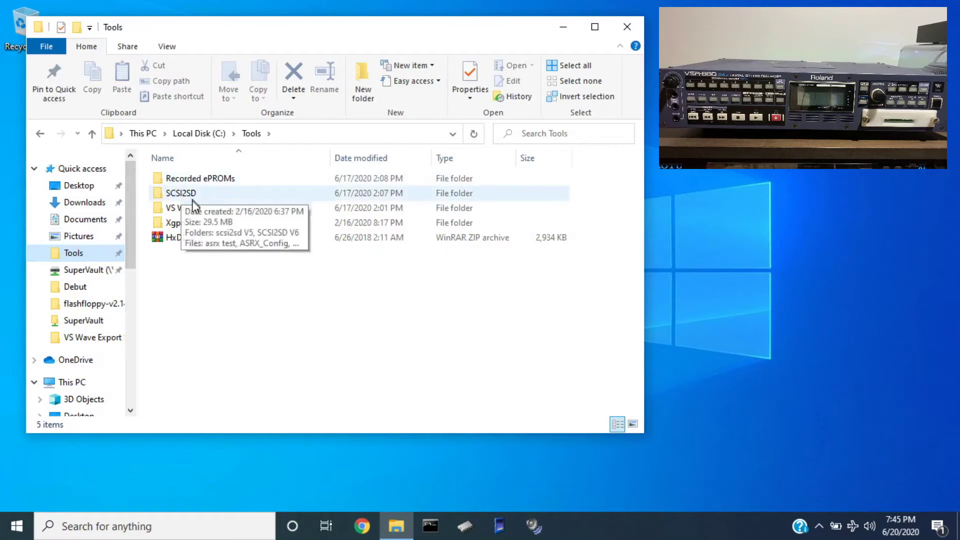
pyautogui.doubleClick(193, 207)
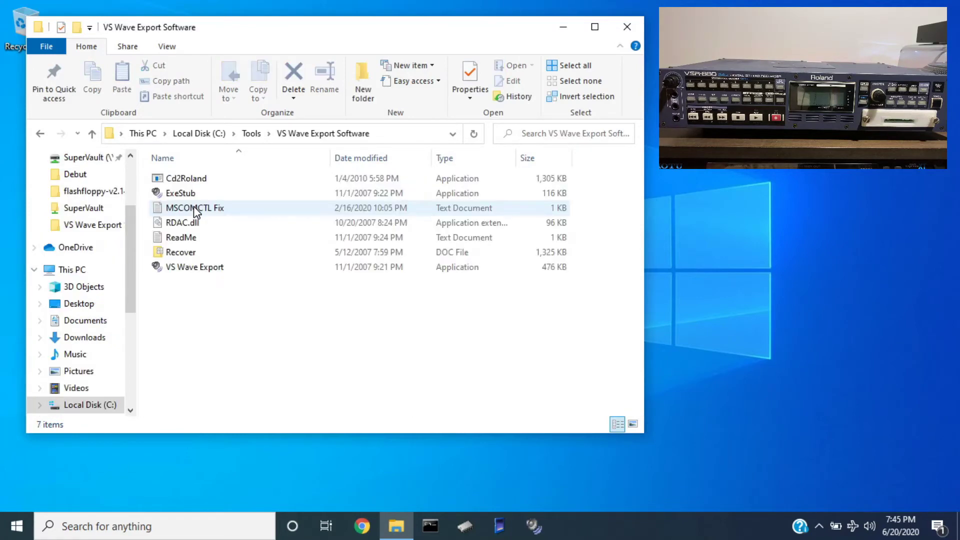
# Step: Set the VS Wave Export application to run as an administrator, close its folder and launch the program
pyautogui.rightClick(189, 272)
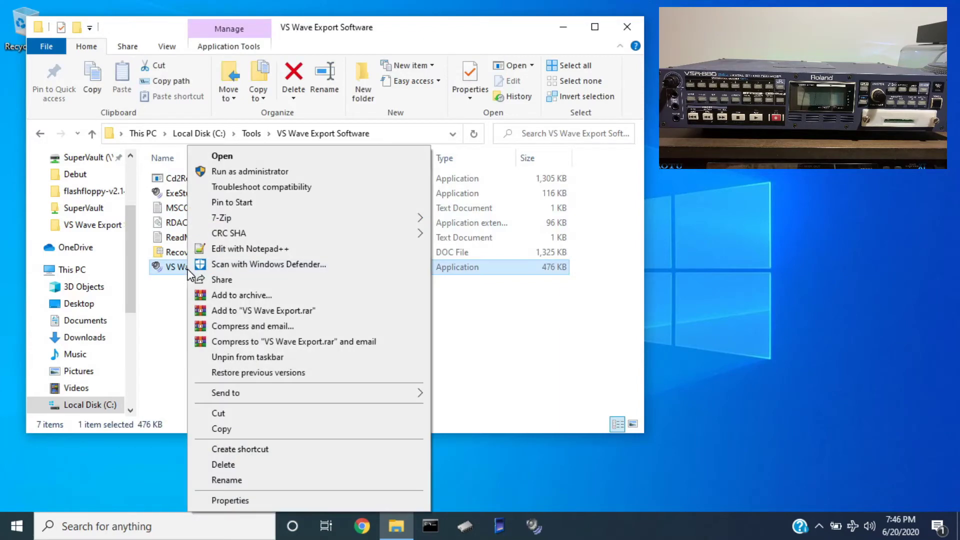
pyautogui.click(240, 505)
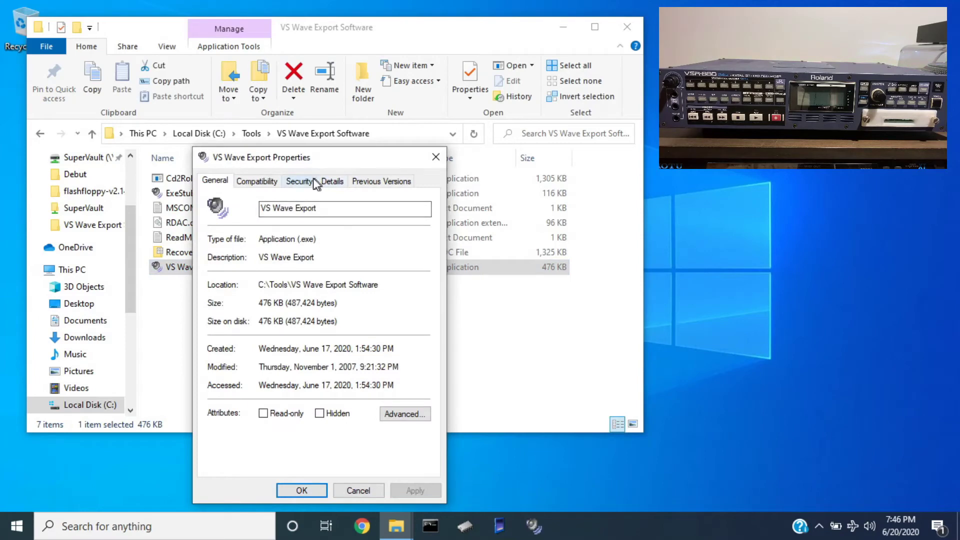
pyautogui.click(270, 183)
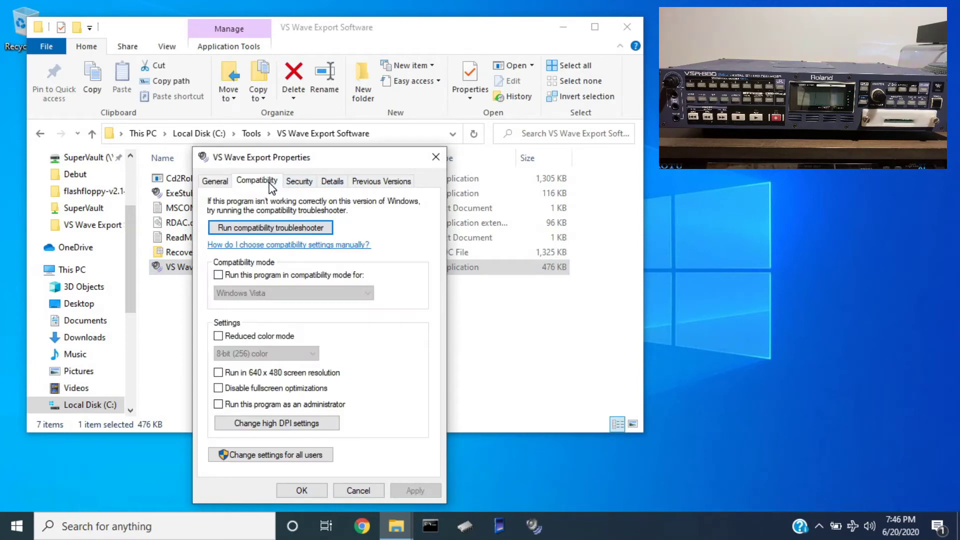
pyautogui.click(319, 405)
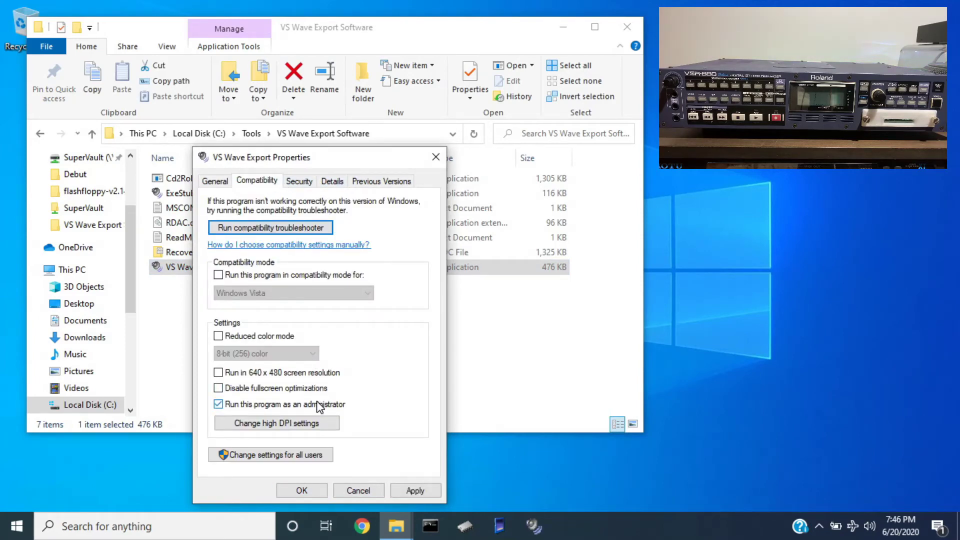
pyautogui.click(400, 488)
pyautogui.click(314, 491)
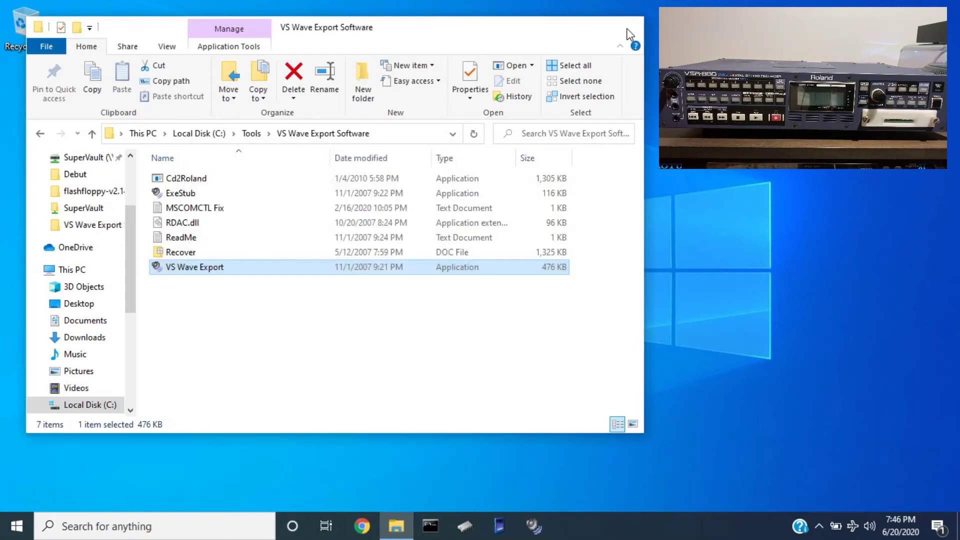
pyautogui.click(626, 28)
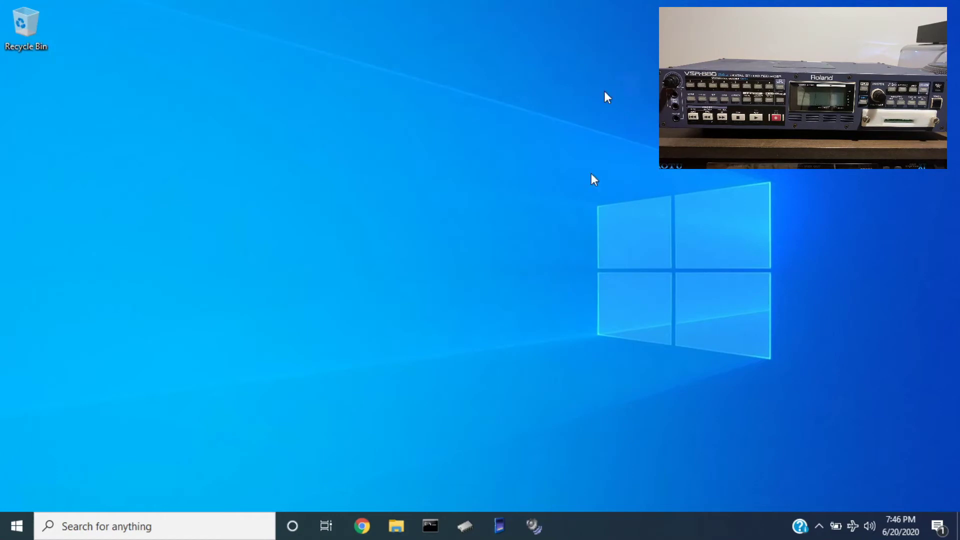
pyautogui.click(534, 530)
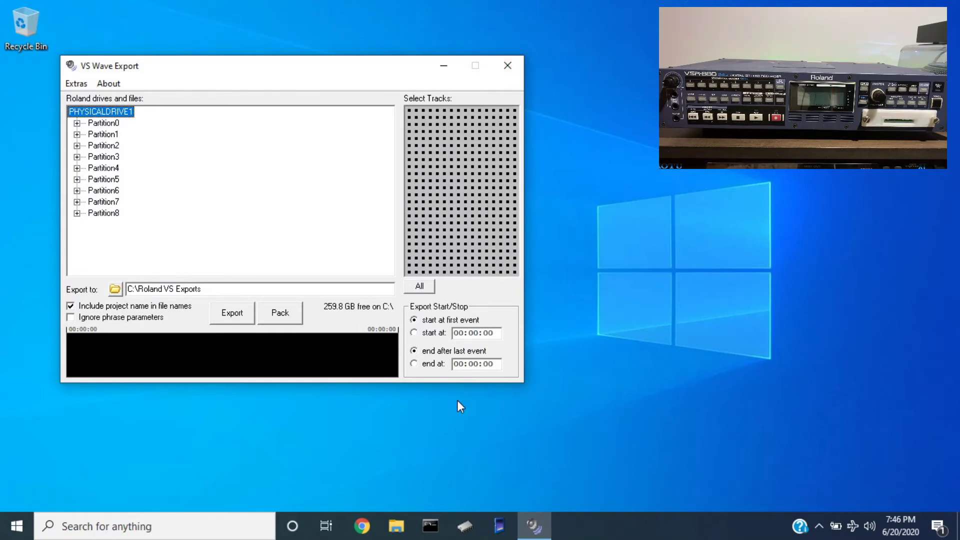
# Step: Switch to File Explorer, view the contents of the VS-880ST25B (E:) drive beside the partition list, and minimise the window
pyautogui.click(407, 528)
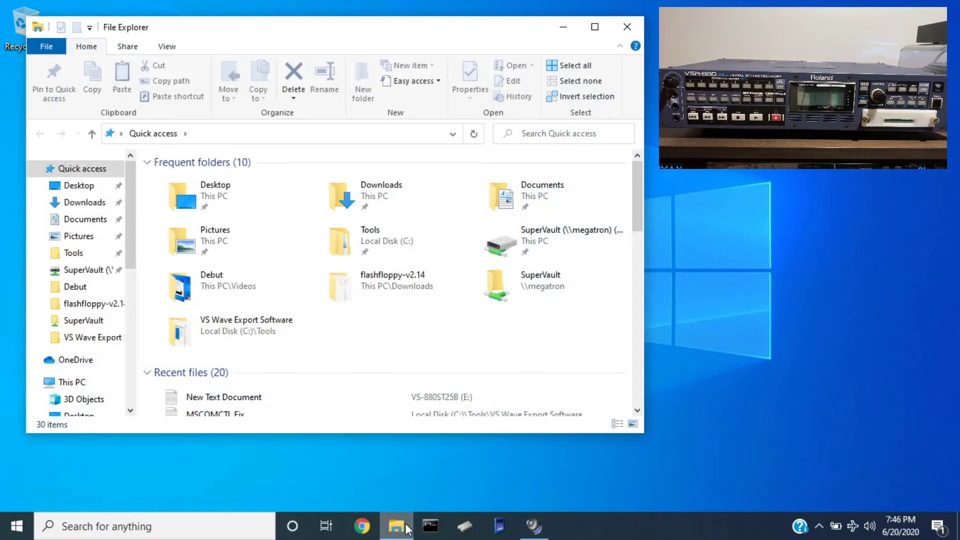
pyautogui.moveTo(405, 30); pyautogui.dragTo(629, 55)
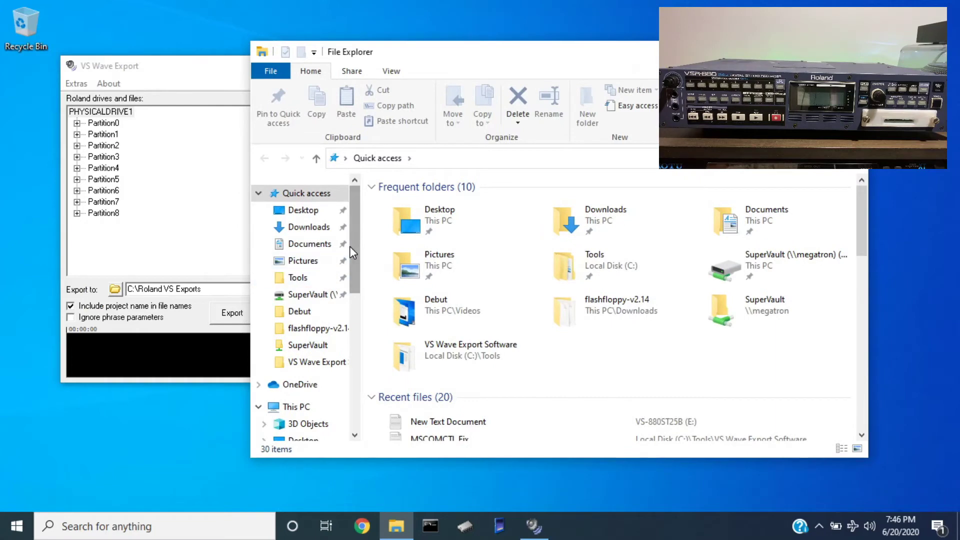
pyautogui.moveTo(352, 246); pyautogui.dragTo(363, 370)
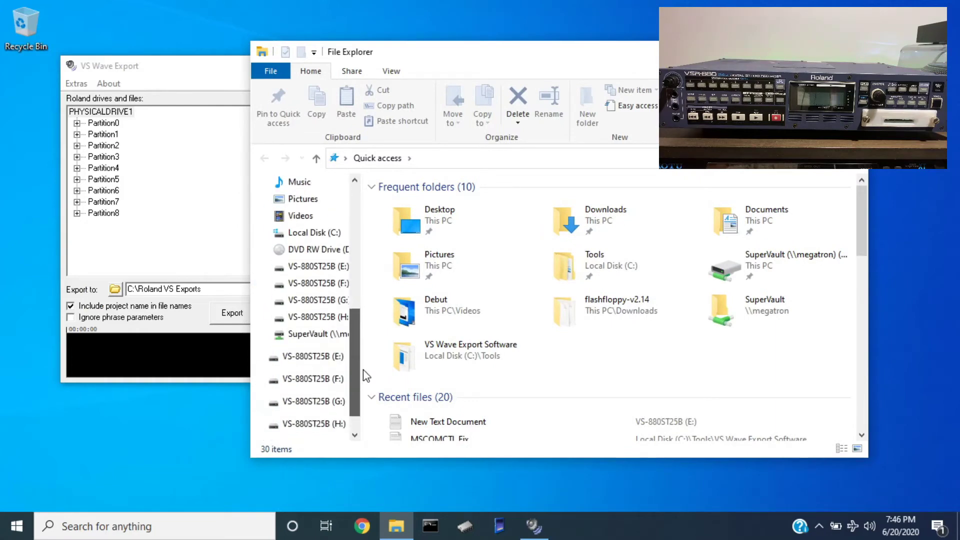
pyautogui.click(303, 249)
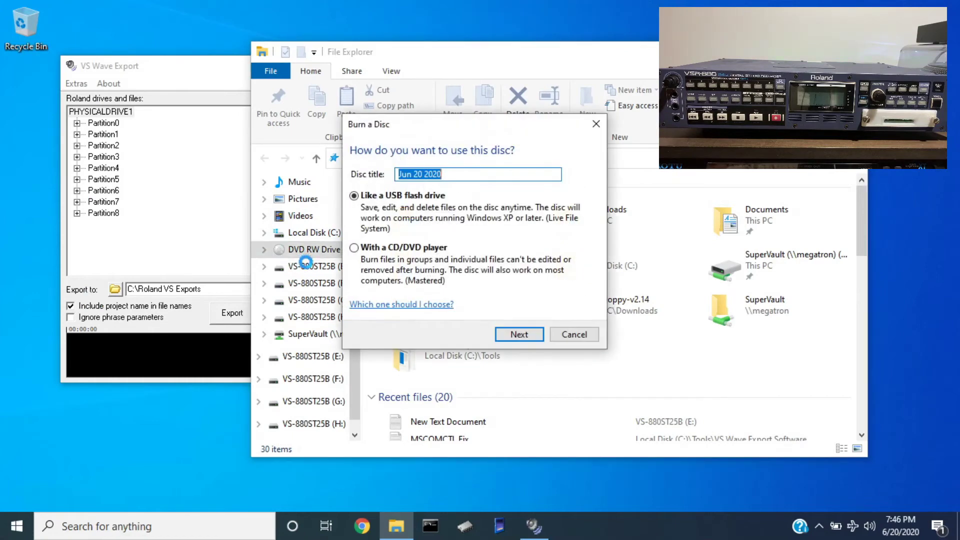
pyautogui.click(574, 335)
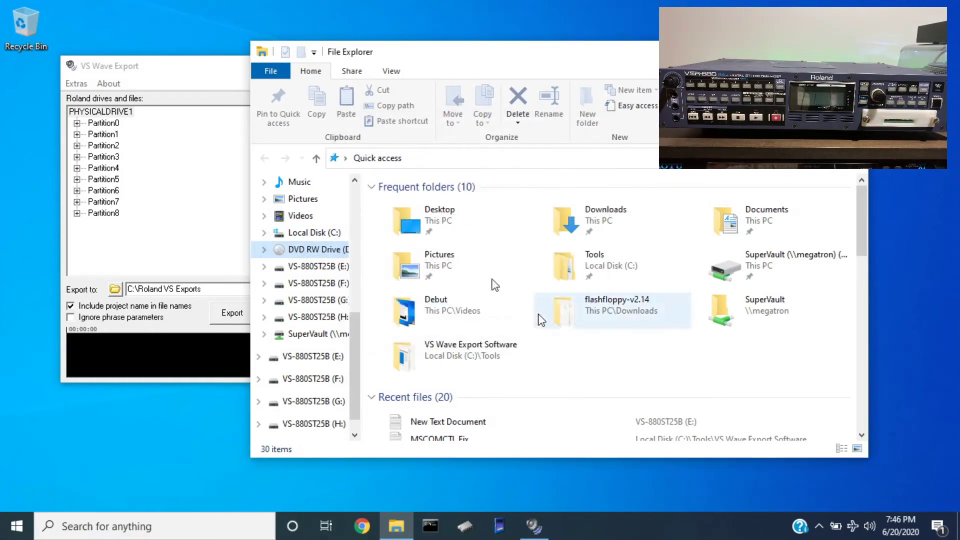
pyautogui.click(318, 269)
pyautogui.moveTo(318, 270); pyautogui.dragTo(165, 217)
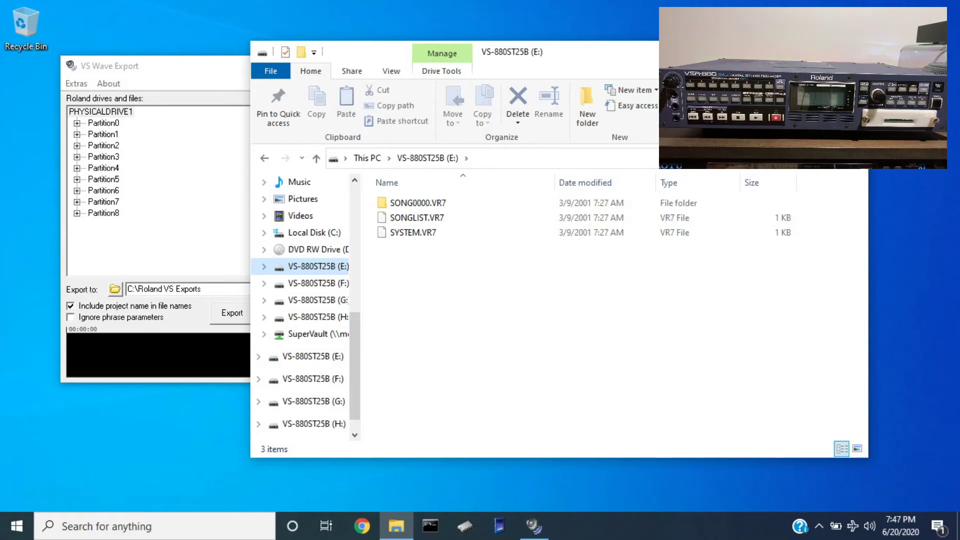
pyautogui.click(808, 50)
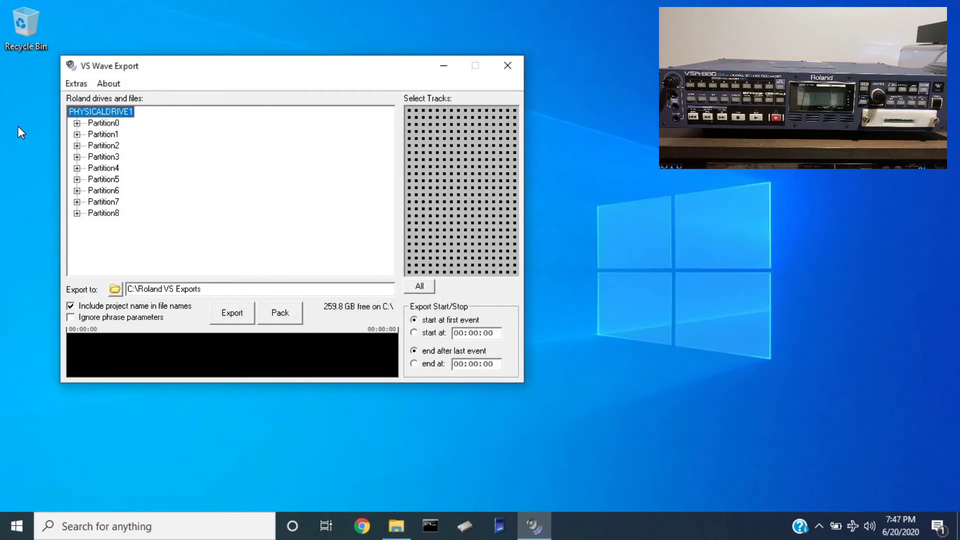
# Step: Expand Partition0, Partition1 and Partition2 of PHYSICALDRIVE1 to list their song projects, dismissing any messages
pyautogui.click(108, 126)
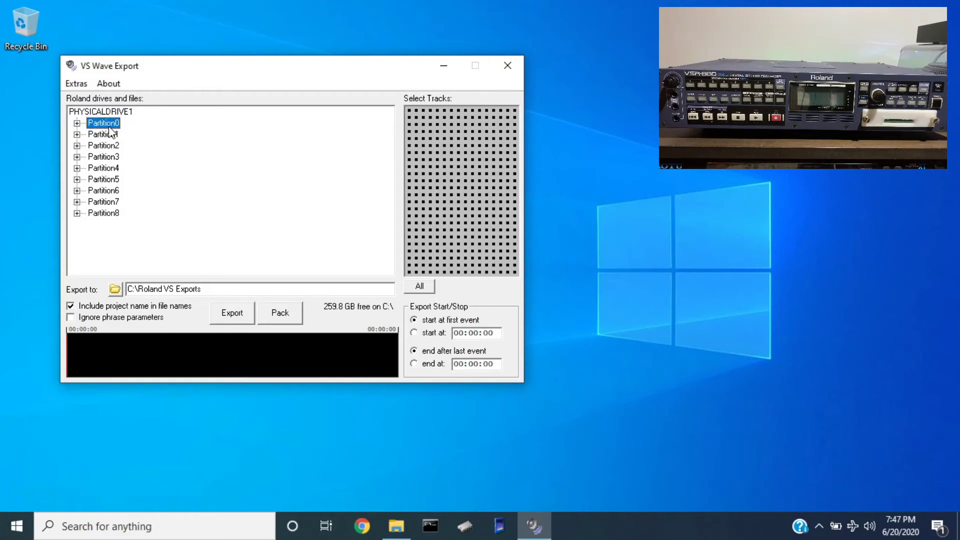
pyautogui.click(77, 123)
pyautogui.click(77, 145)
pyautogui.click(533, 311)
pyautogui.click(77, 157)
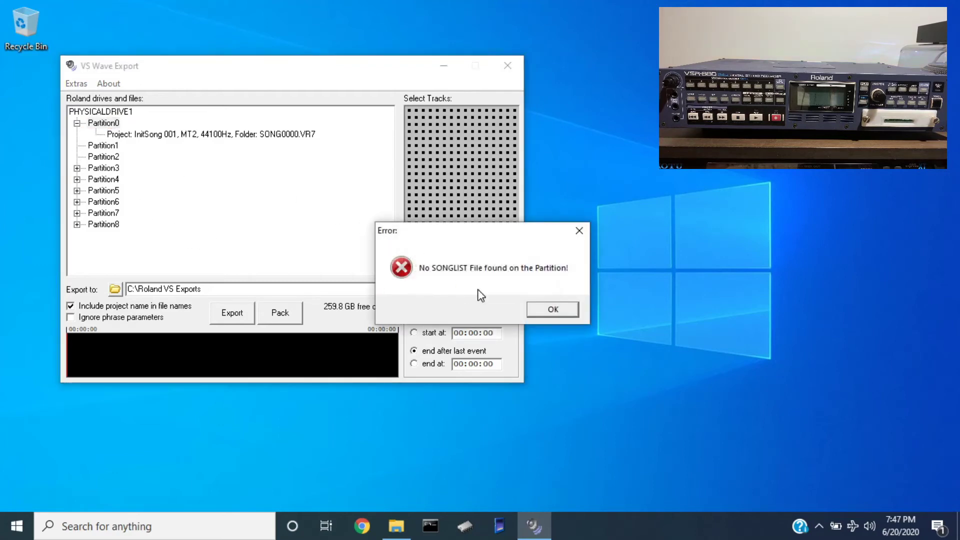
pyautogui.click(556, 310)
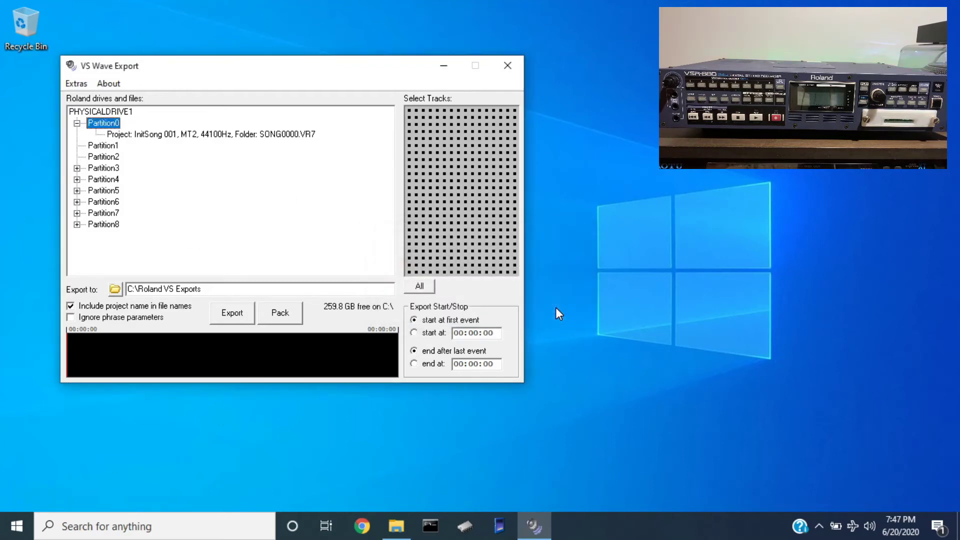
# Step: Select the InitSong 001 project in Partition0 and mark all of its recorded tracks for export
pyautogui.click(238, 135)
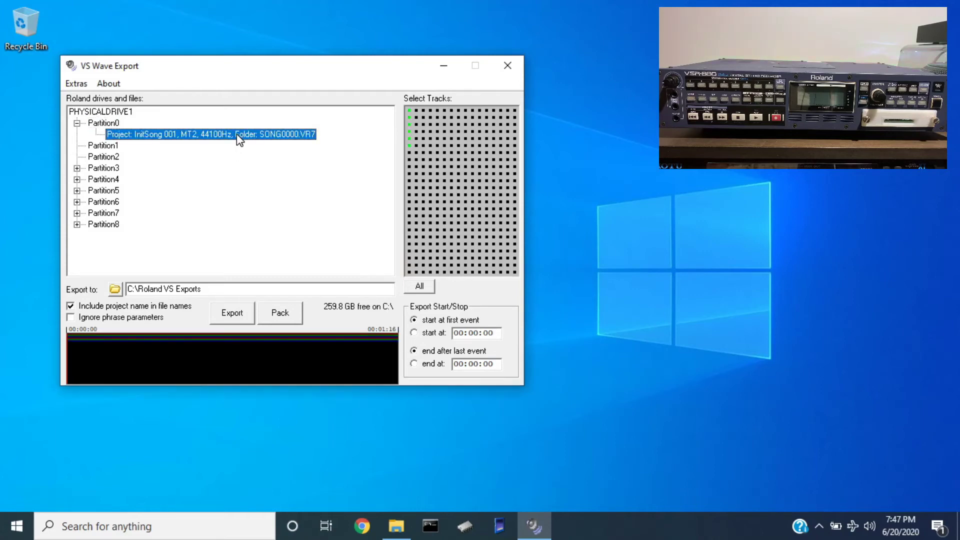
pyautogui.click(408, 111)
pyautogui.click(407, 118)
pyautogui.click(409, 125)
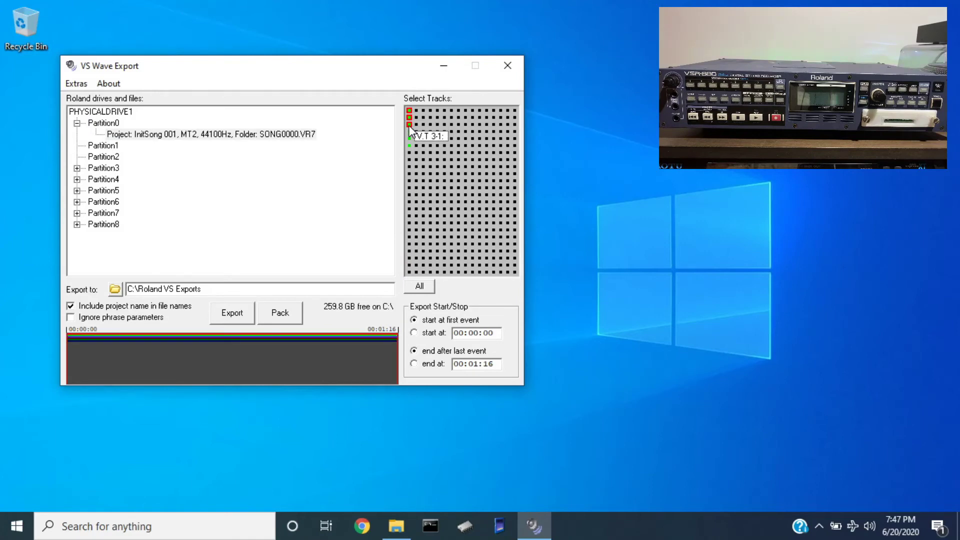
pyautogui.click(420, 286)
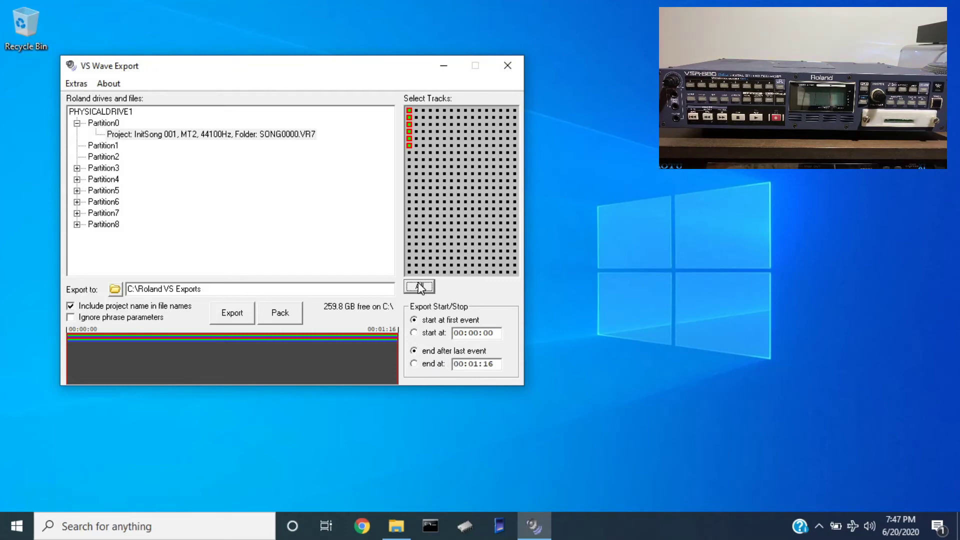
# Step: Confirm C:\Roland VS Exports as the destination folder and export the selected tracks
pyautogui.click(116, 292)
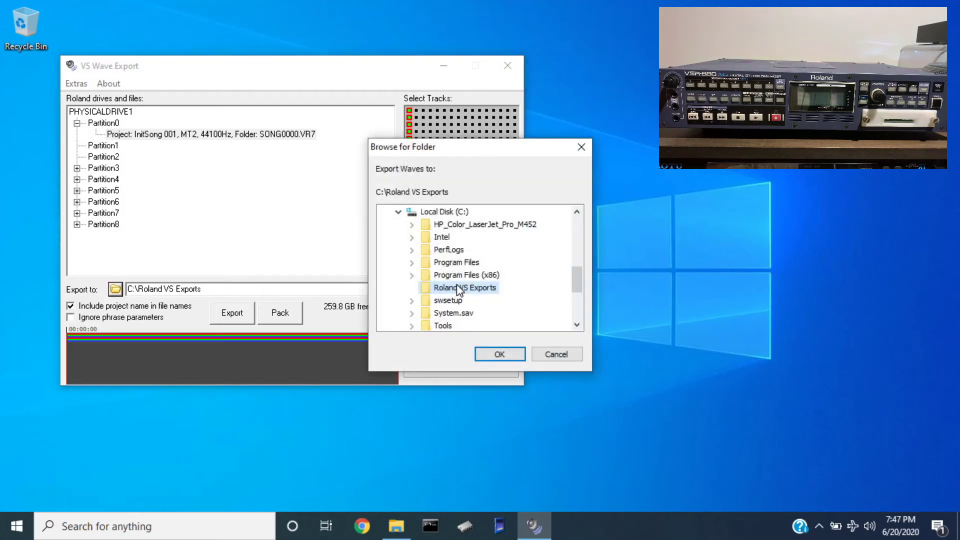
pyautogui.click(491, 353)
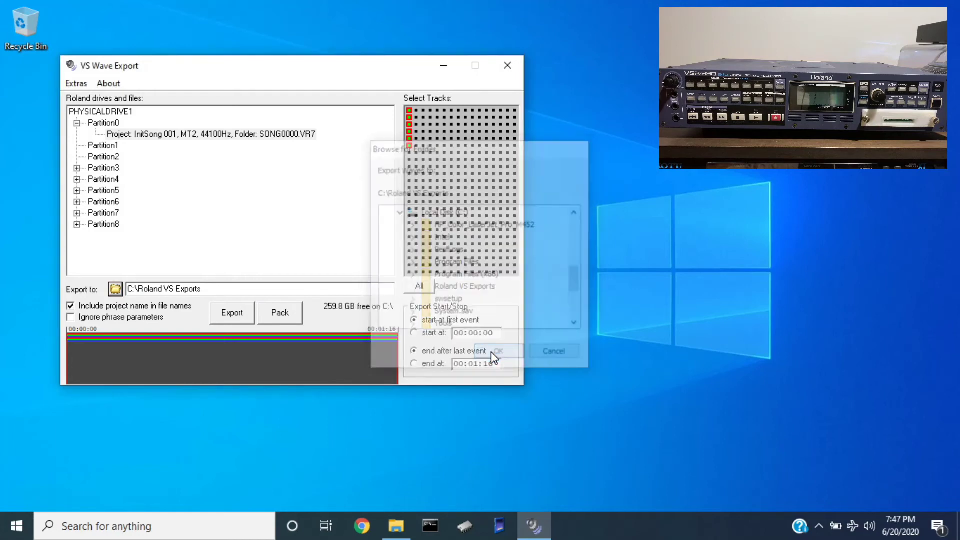
pyautogui.click(236, 314)
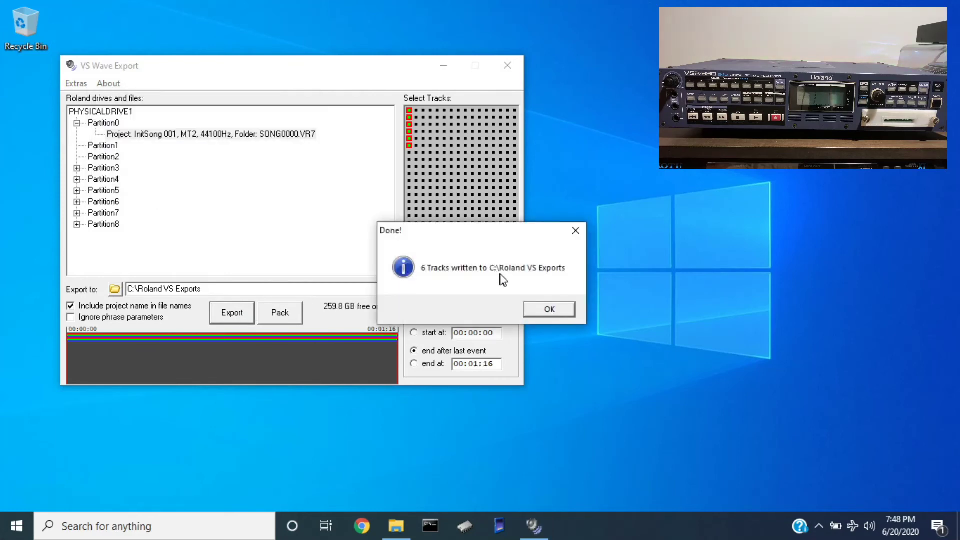
pyautogui.click(551, 311)
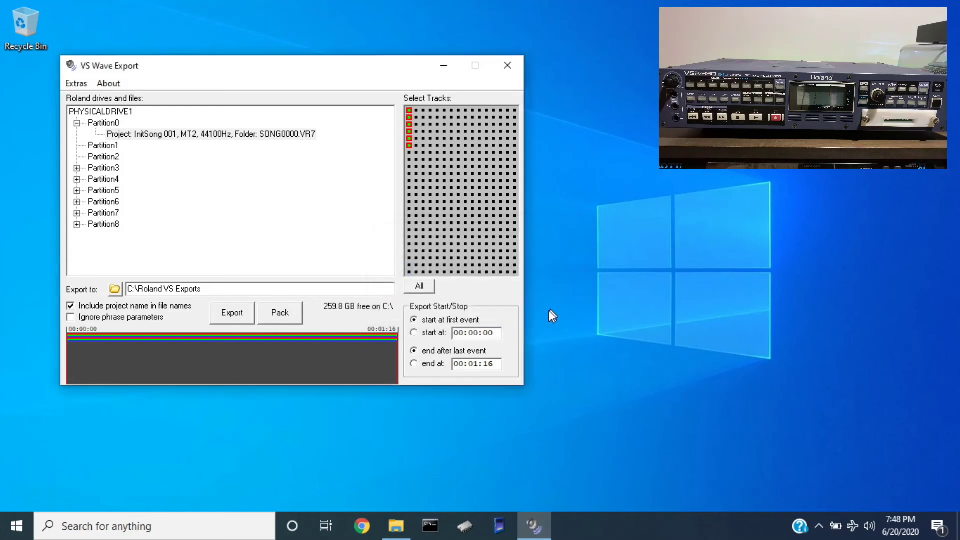
# Step: Switch to File Explorer, open C:\Roland VS Exports and play the exported file InitSong 001_01-01_
pyautogui.click(397, 527)
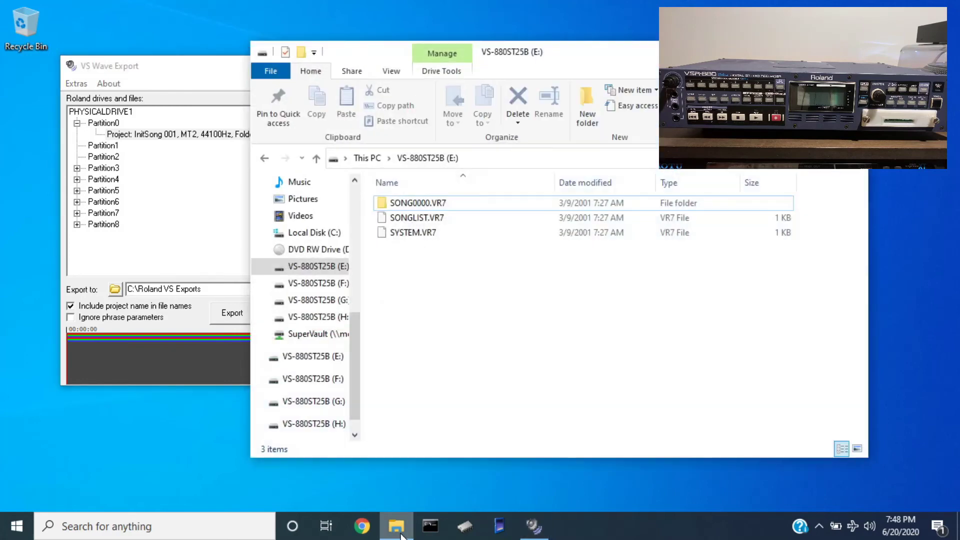
pyautogui.click(322, 233)
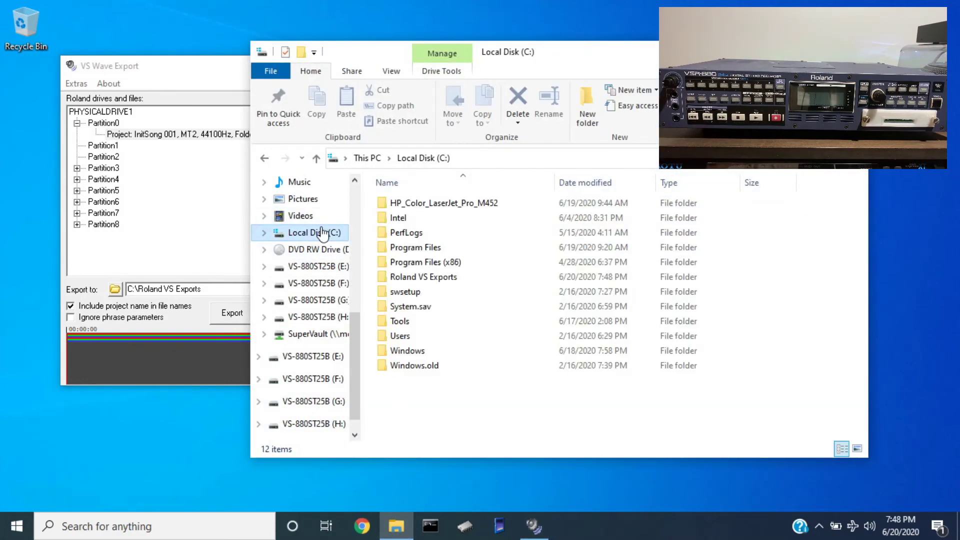
pyautogui.doubleClick(418, 281)
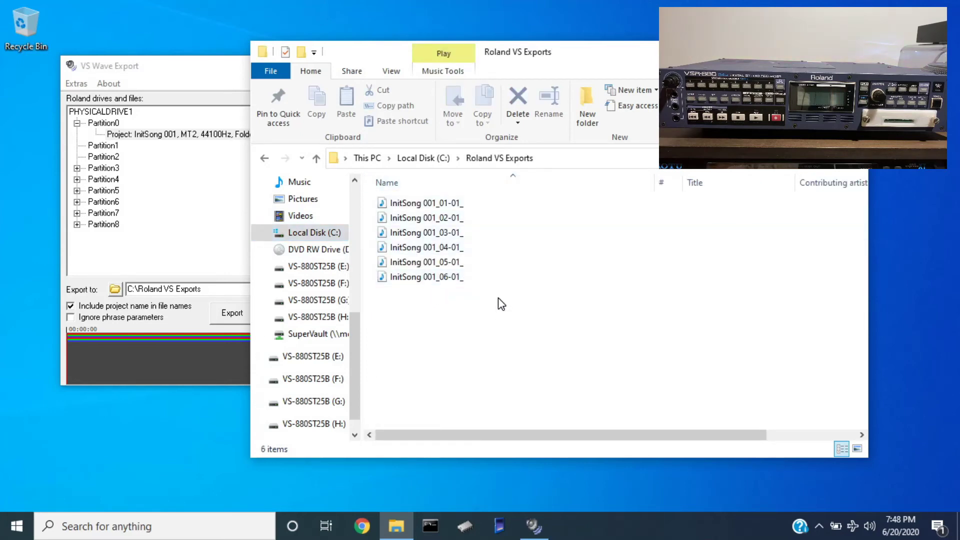
pyautogui.moveTo(496, 307); pyautogui.dragTo(433, 204)
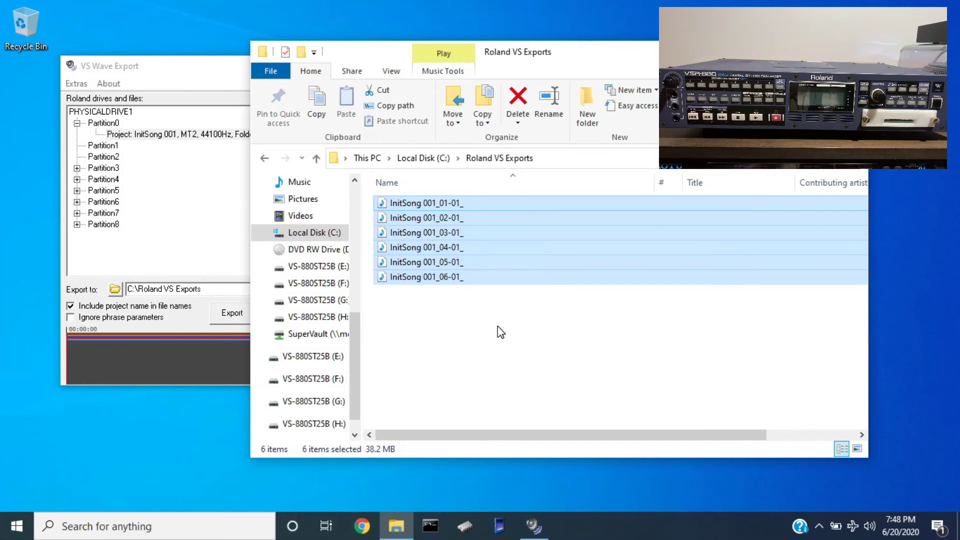
pyautogui.doubleClick(442, 204)
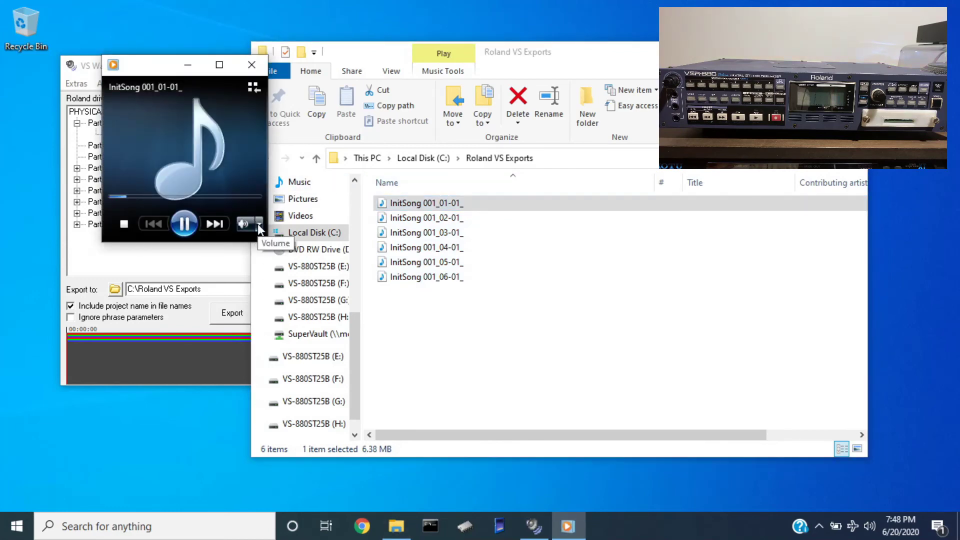
# Step: Raise the player's volume while InitSong 001_01-01_ is playing and pause the track
pyautogui.moveTo(243, 225)
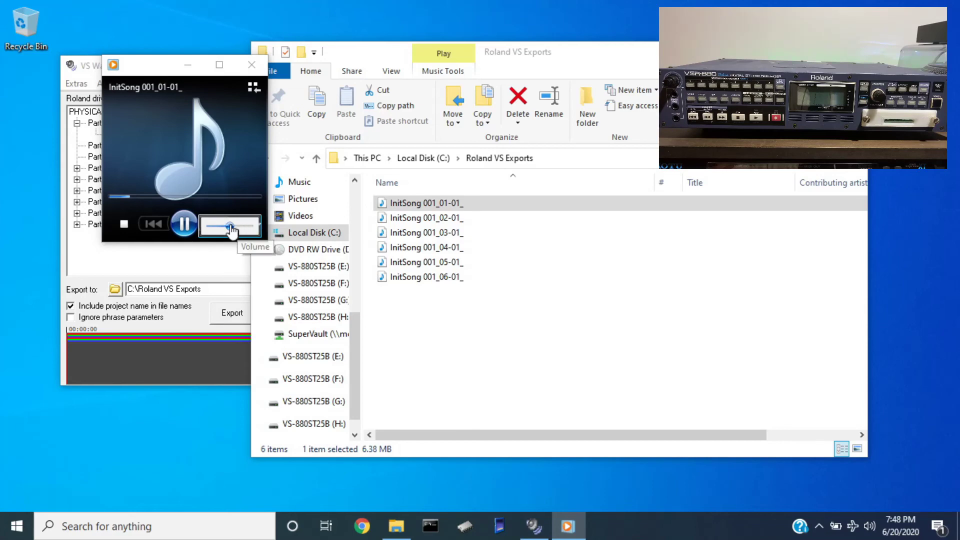
pyautogui.moveTo(242, 229); pyautogui.dragTo(257, 233)
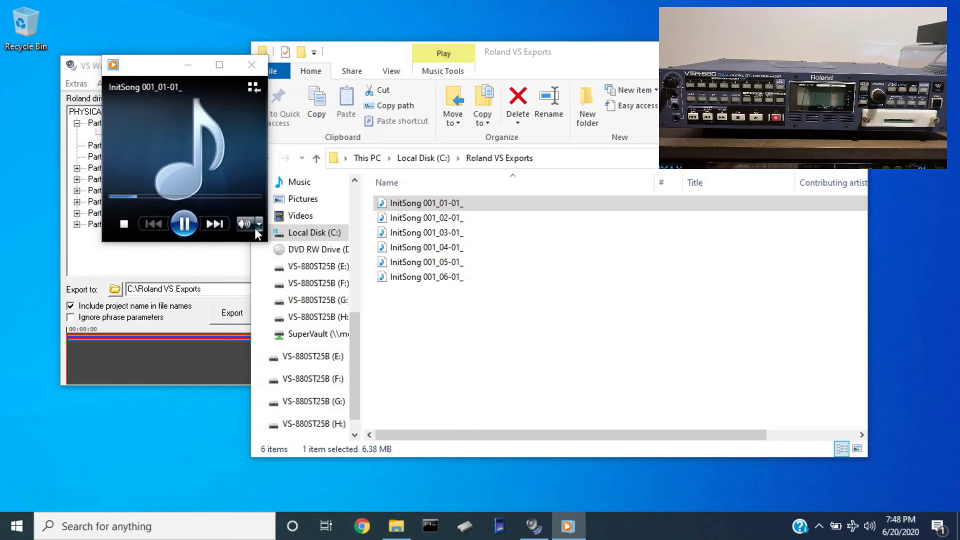
pyautogui.click(184, 224)
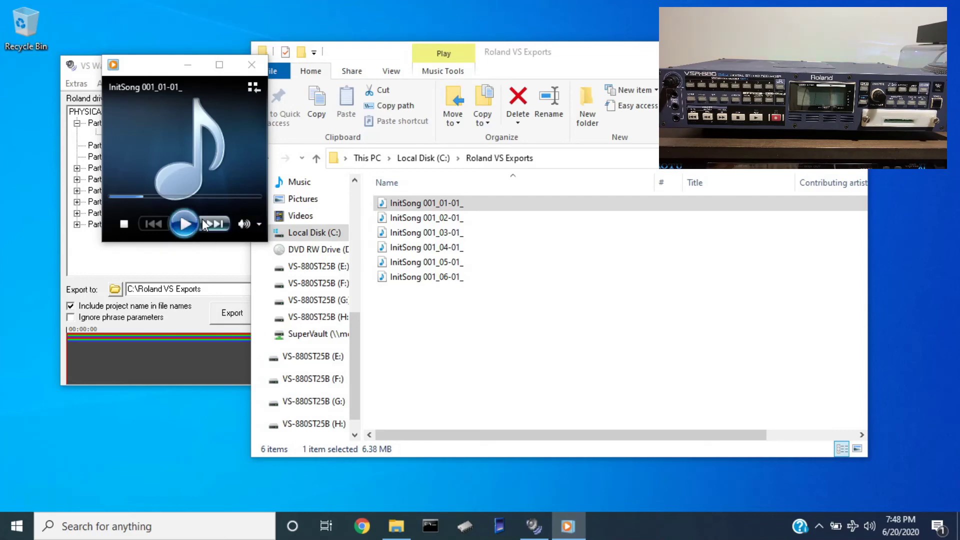
# Step: Play the exported files InitSong 001_03-01_ and InitSong 001_05-01_, and leave the player and folder window to return to VS Wave Export
pyautogui.doubleClick(399, 236)
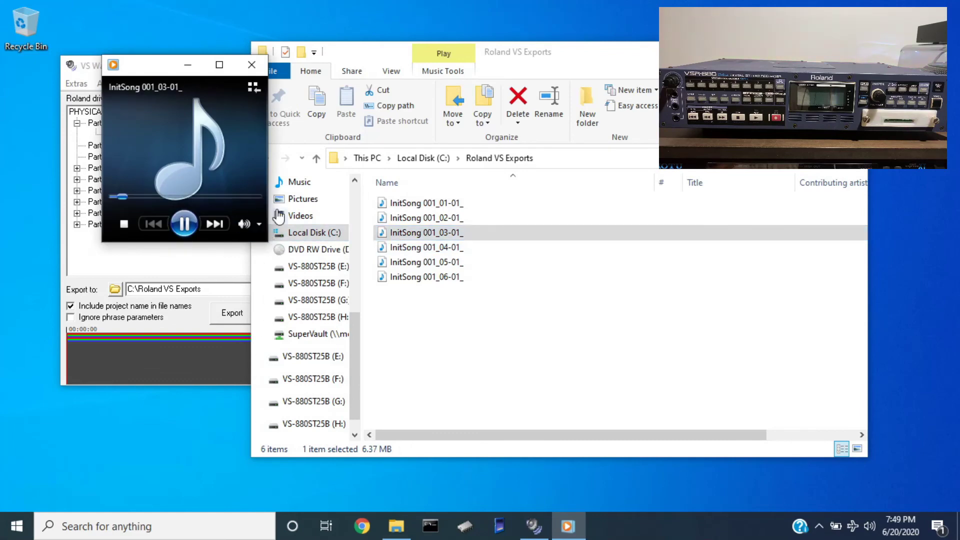
pyautogui.doubleClick(429, 262)
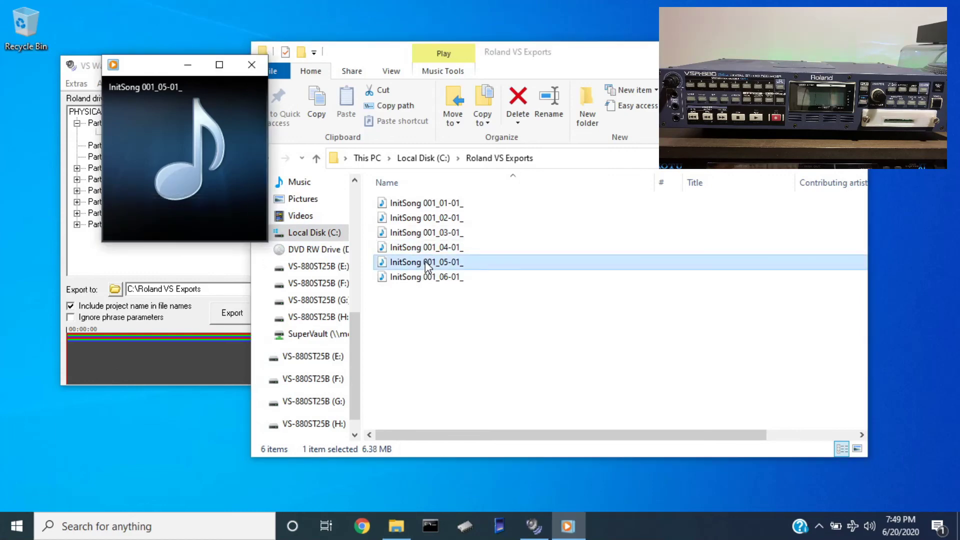
pyautogui.moveTo(205, 215)
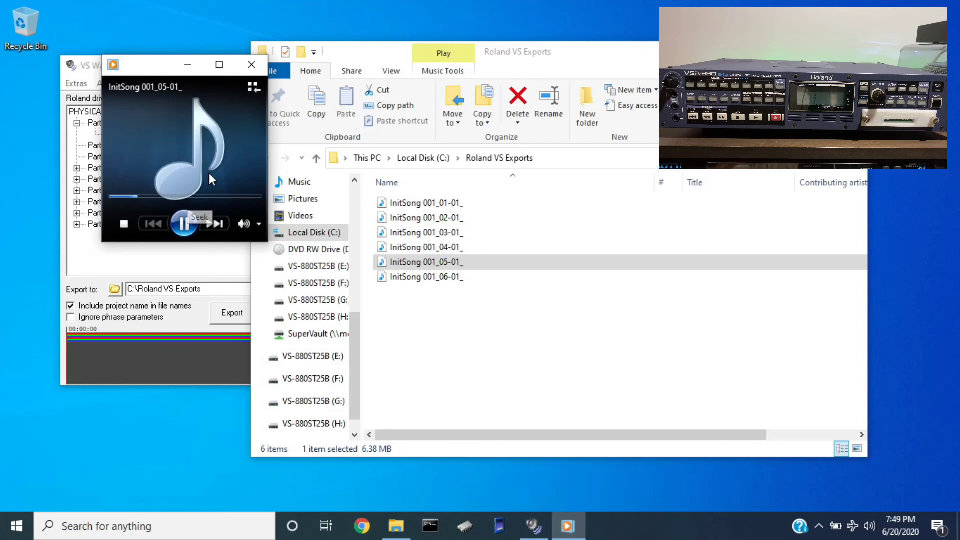
pyautogui.click(252, 66)
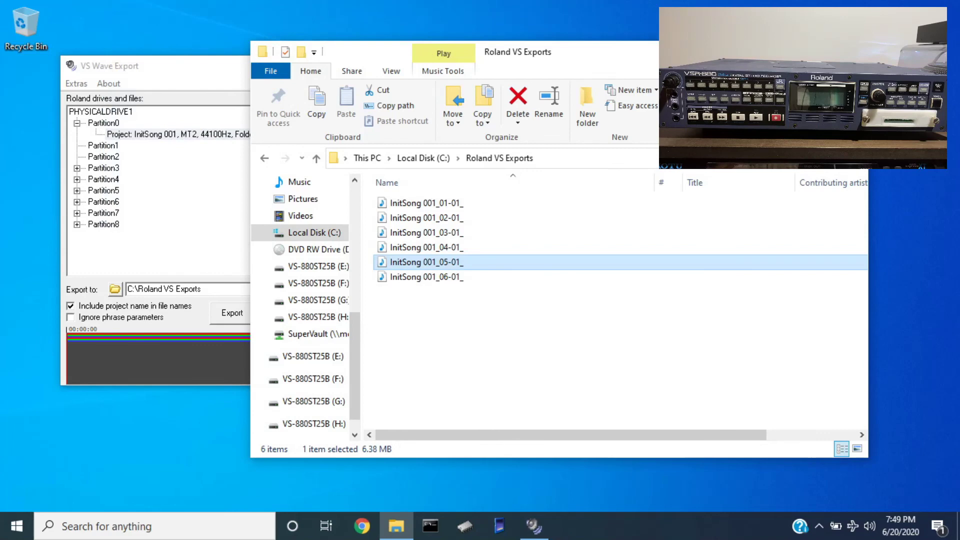
pyautogui.click(809, 48)
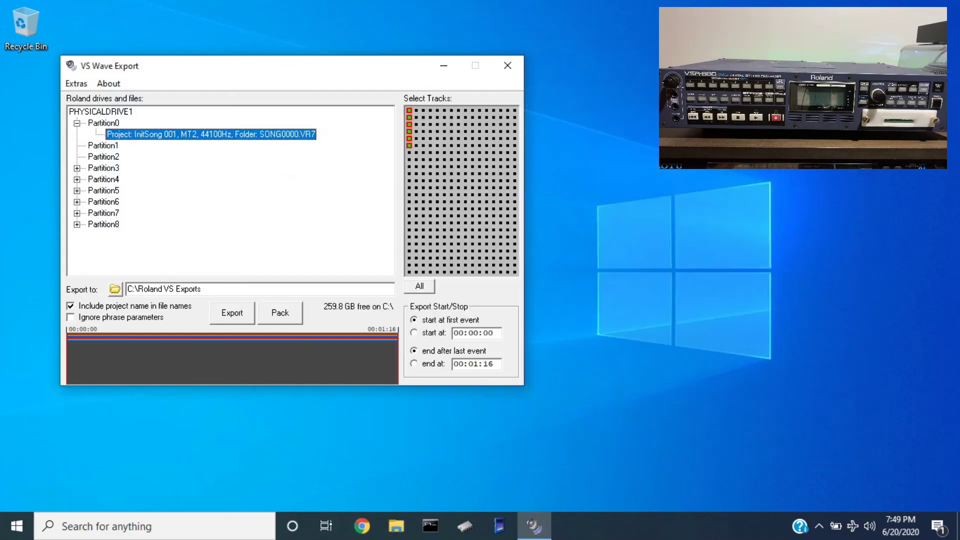